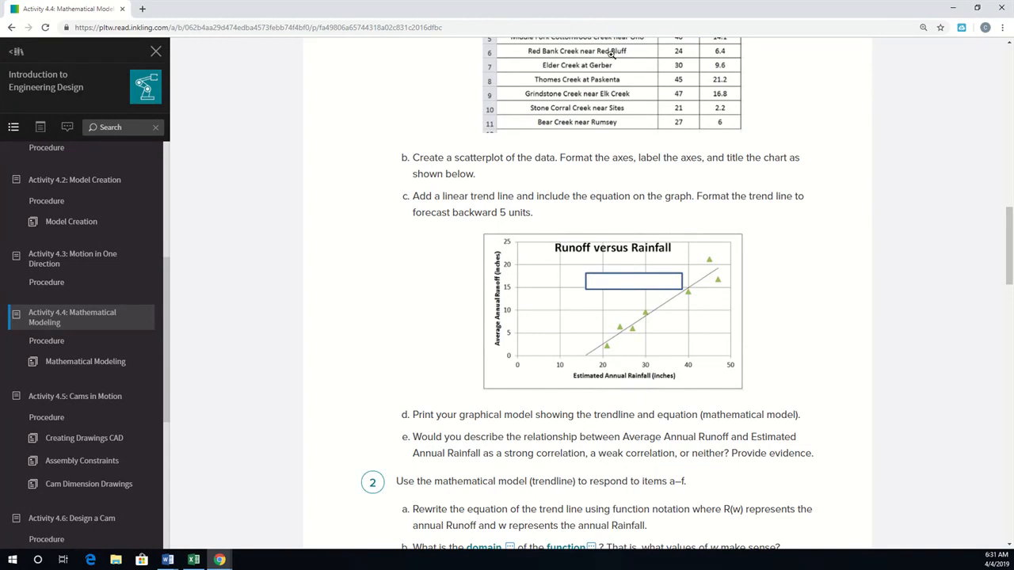
Move the browser and Word windows aside to uncover the 4.4Rainfall worksheet and its chart.
drag(626, 9, 0, 67)
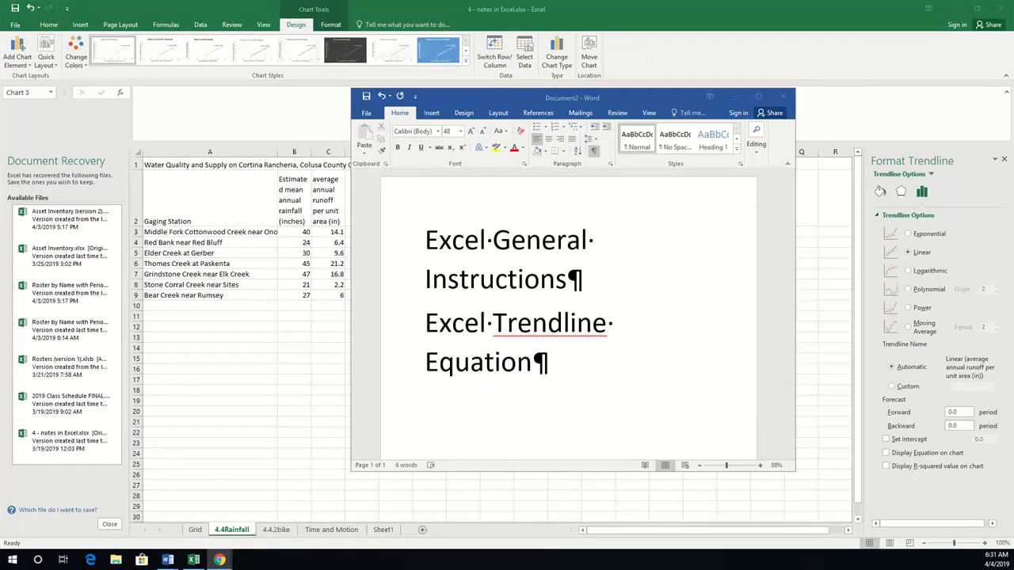
drag(572, 98, 0, 203)
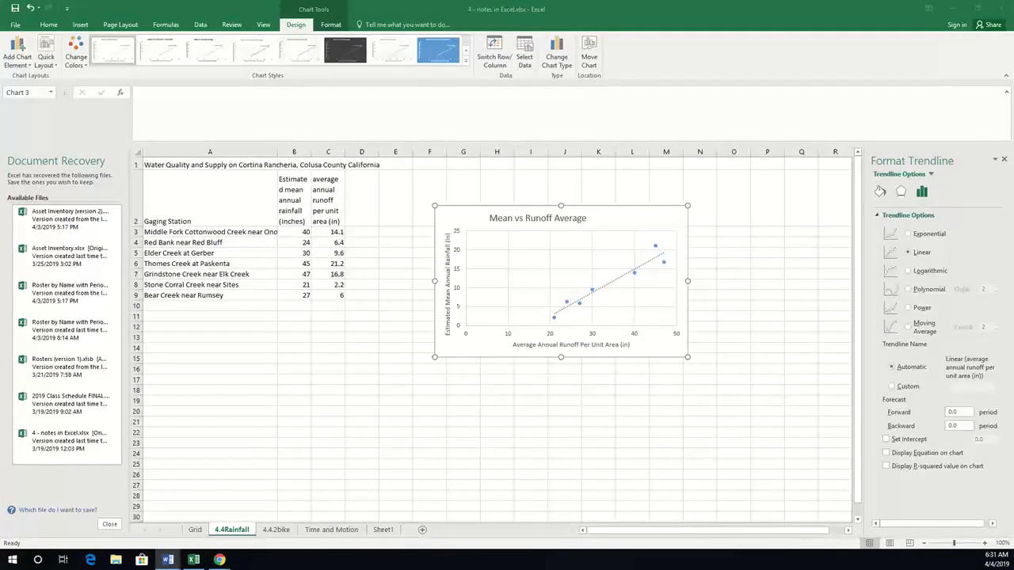
Turn off text wrapping for the rainfall and runoff headers in cells B2 and C2.
click(294, 196)
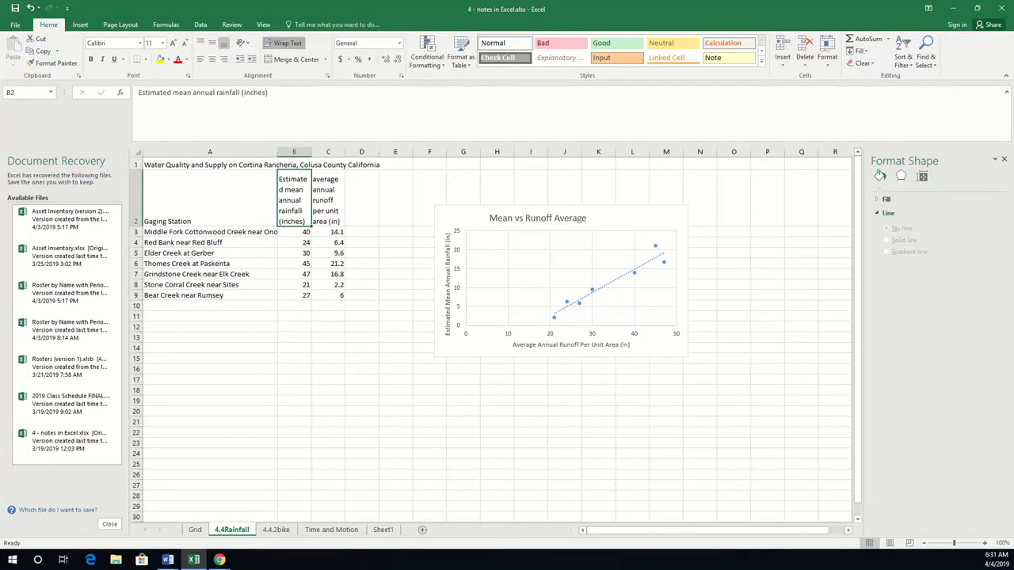
click(284, 43)
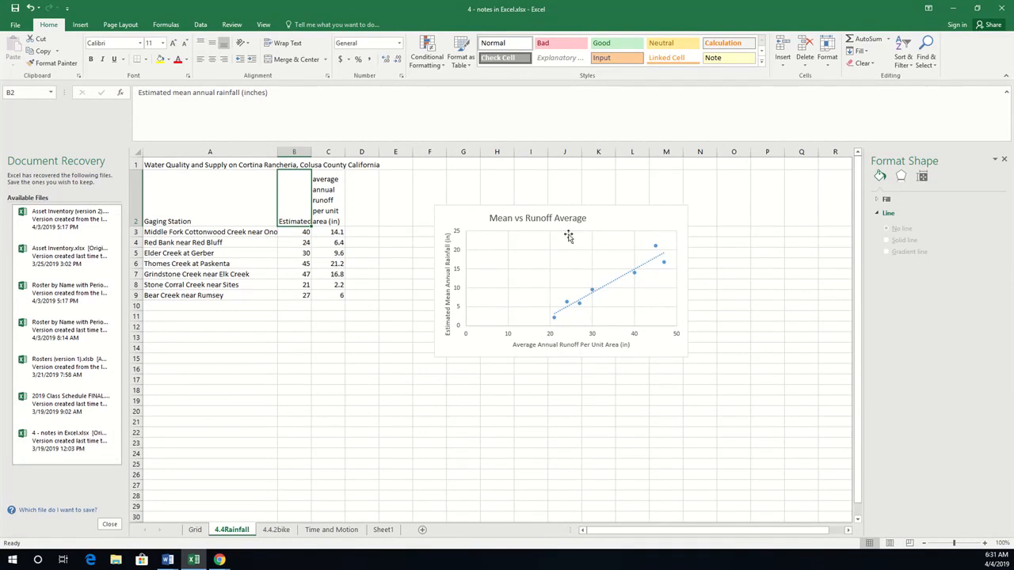
click(328, 207)
click(287, 43)
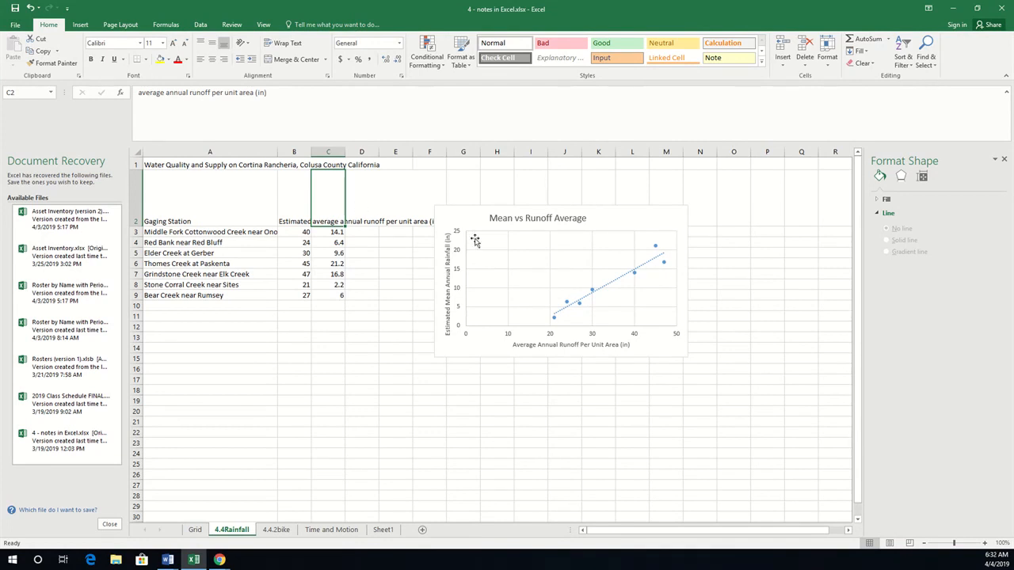
Move the scatter chart down and closer to the data, and turn text wrapping back on for headers B2:C2.
drag(468, 215, 415, 272)
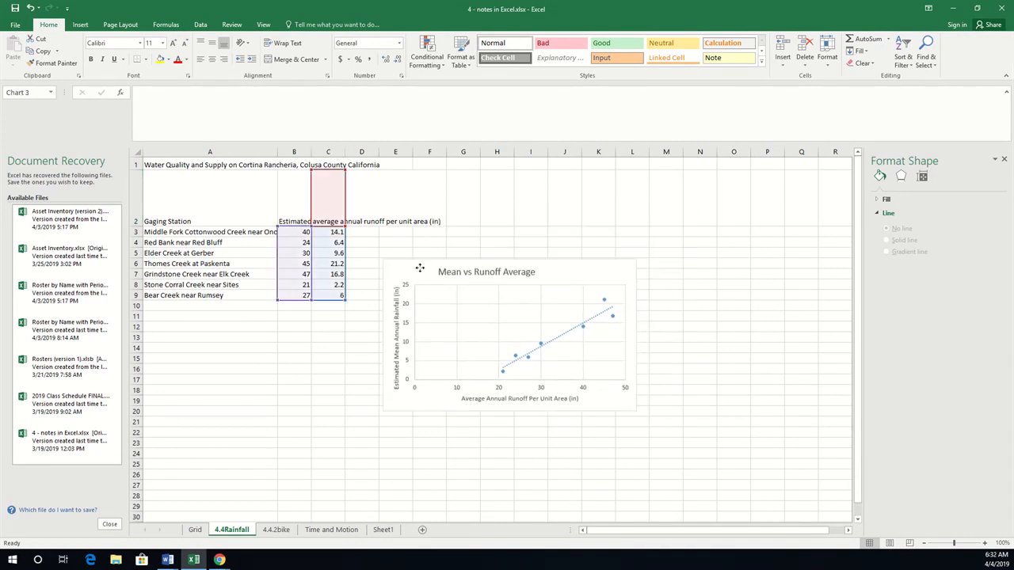
drag(294, 198, 319, 199)
click(283, 43)
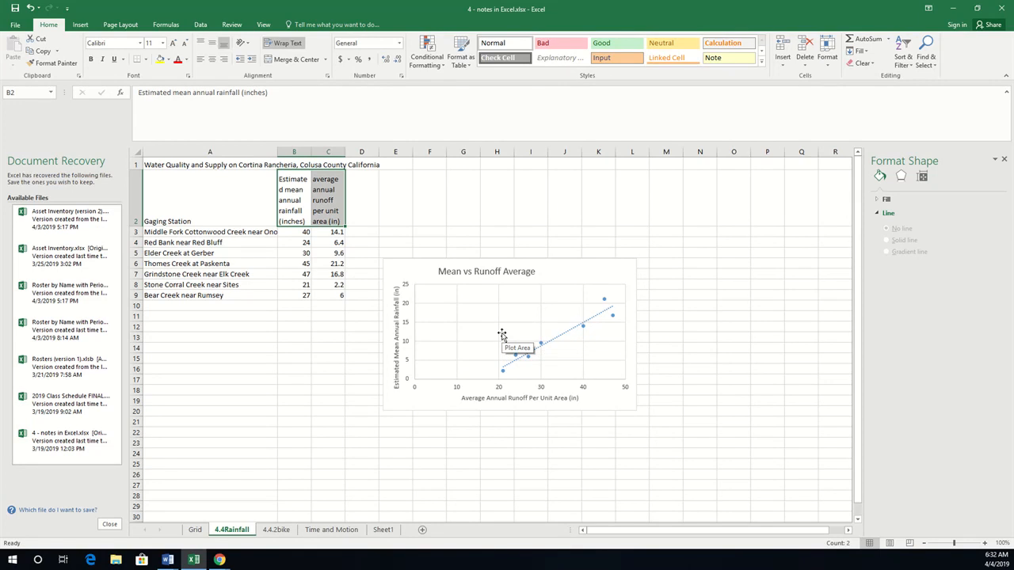
Fit column A's width to the title in A1 and slightly reduce the height of row 2.
click(158, 165)
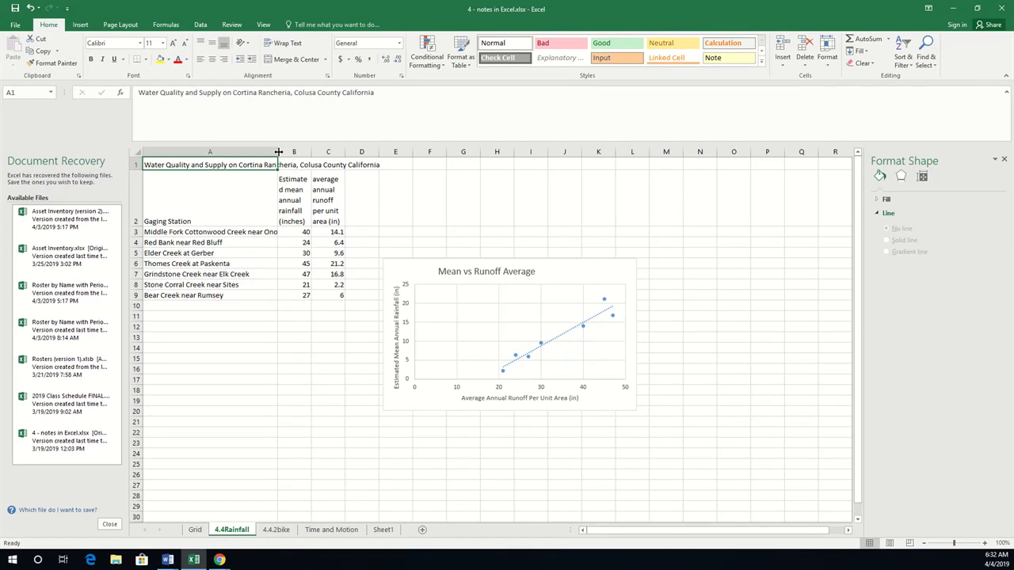
drag(278, 151, 416, 157)
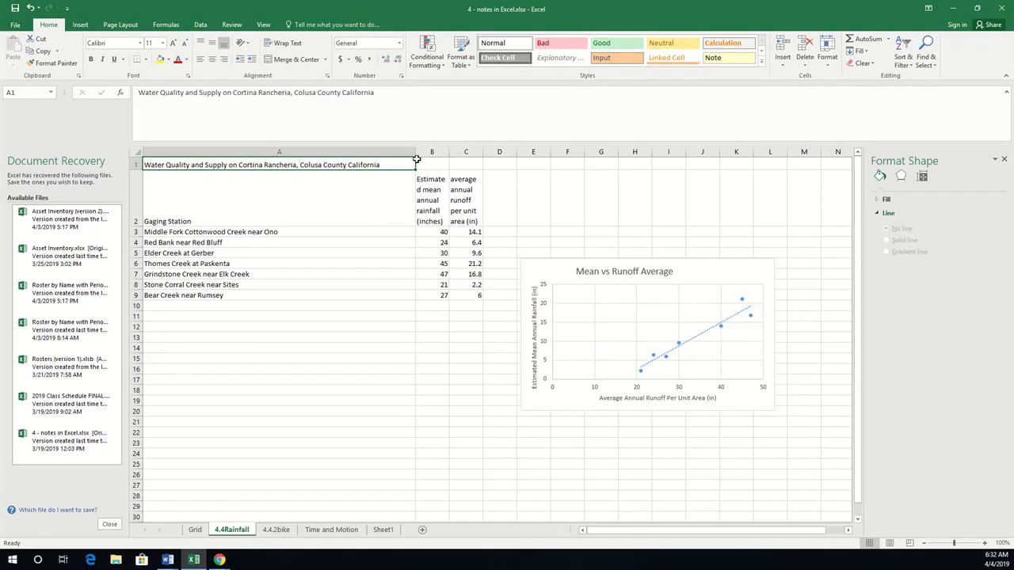
double_click(415, 154)
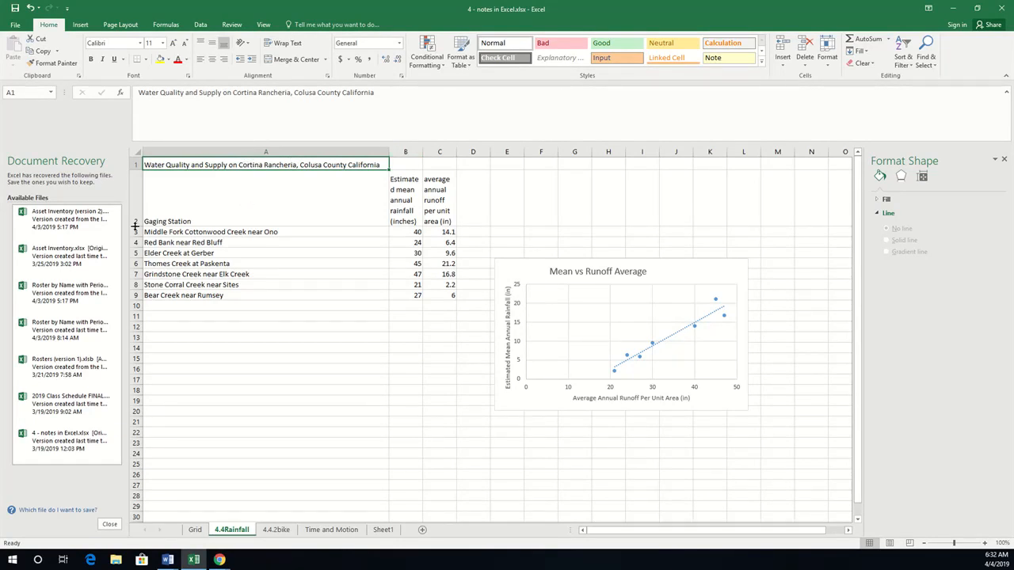
mouse_move(135, 227)
mouse_down()
mouse_move(132, 239)
mouse_move(142, 217)
mouse_move(136, 229)
mouse_up()
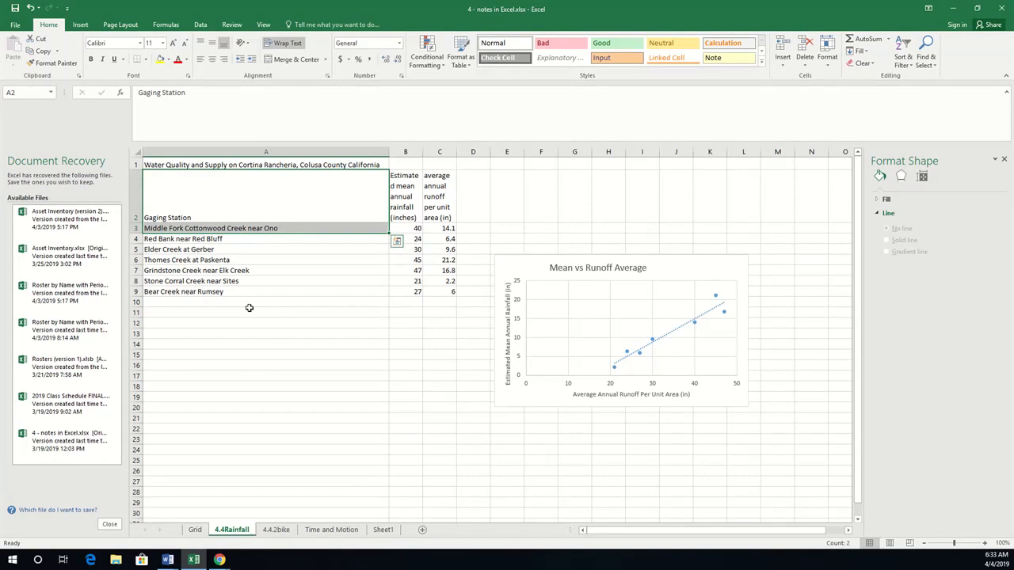
click(283, 391)
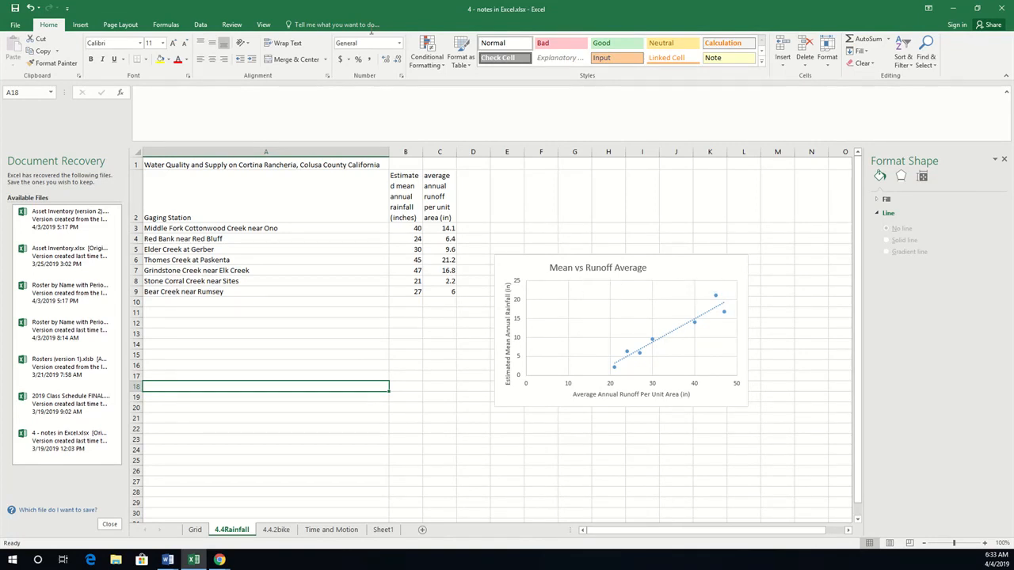
Open the detailed trendline options for the scatter chart and display the trendline equation on the chart.
click(675, 269)
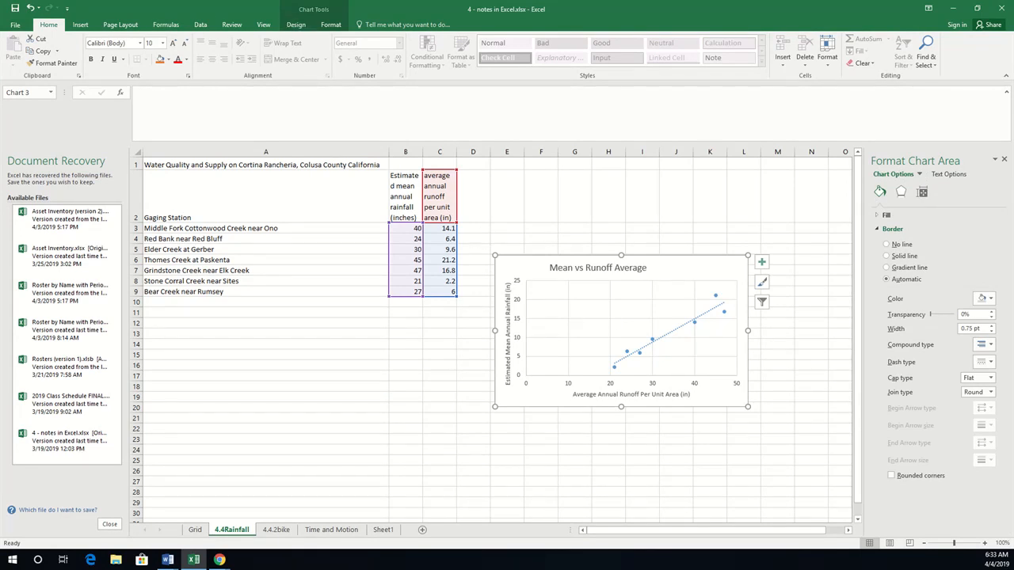
click(295, 24)
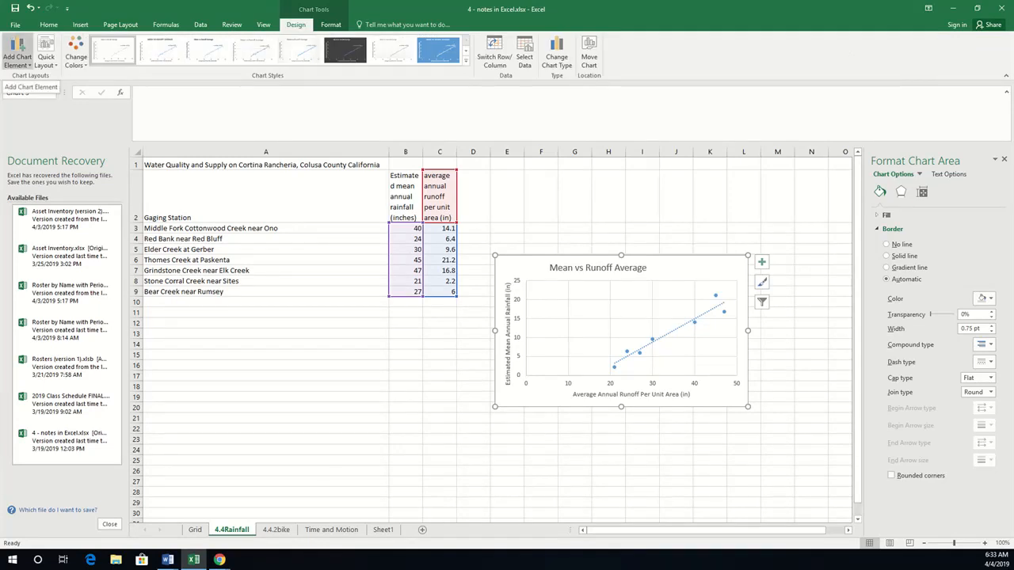
click(18, 57)
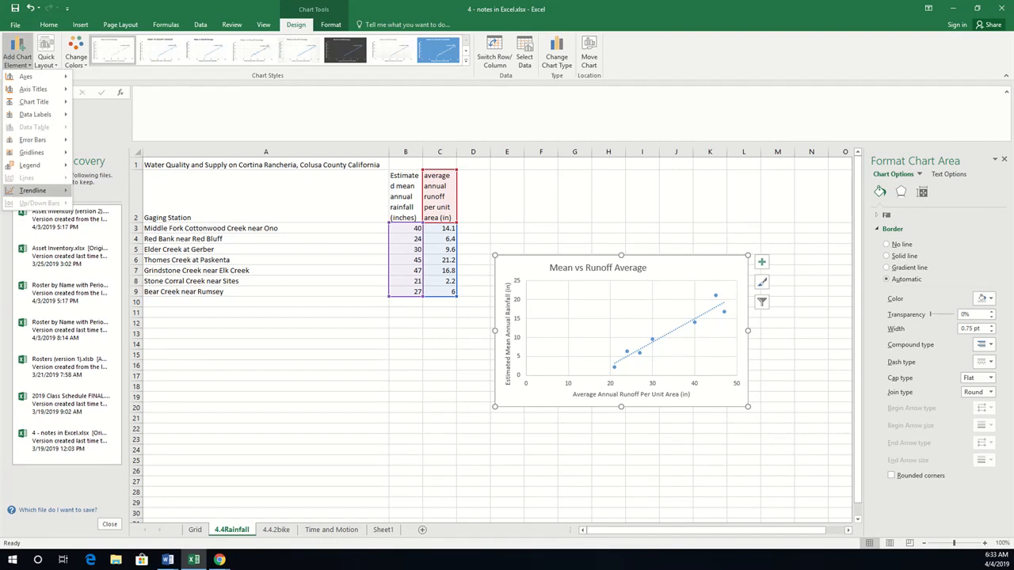
mouse_move(31, 191)
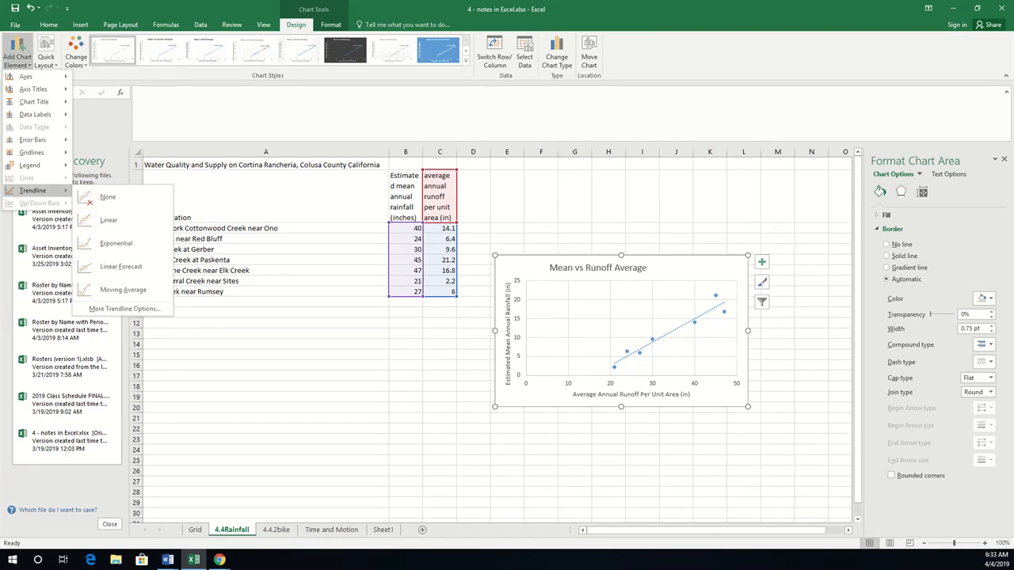
click(127, 309)
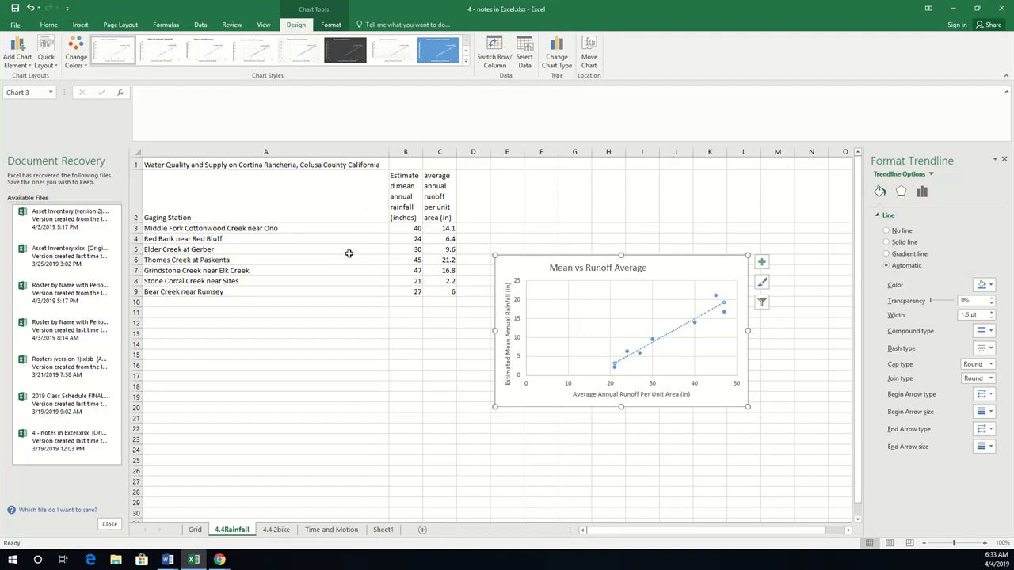
click(922, 191)
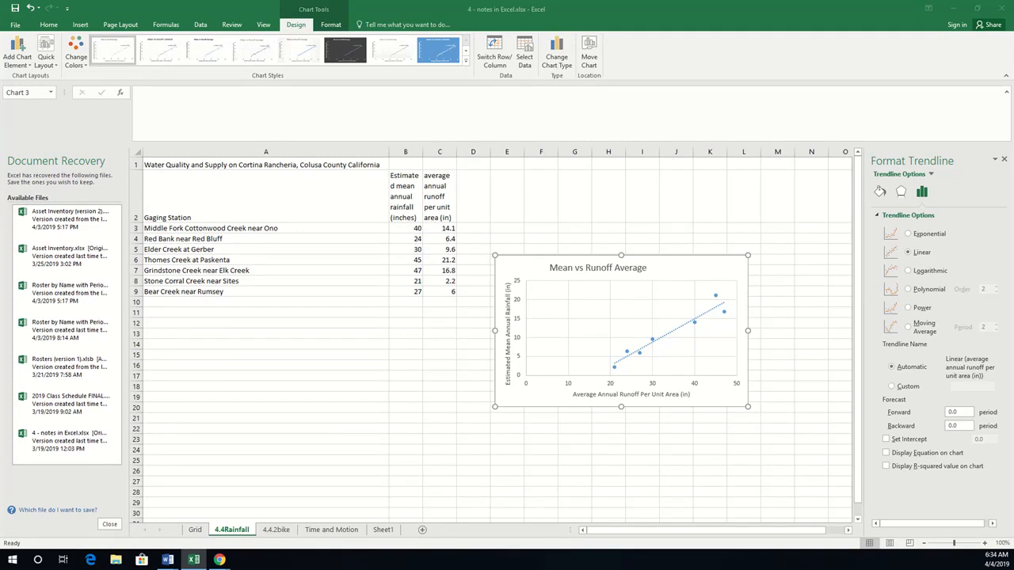
click(886, 453)
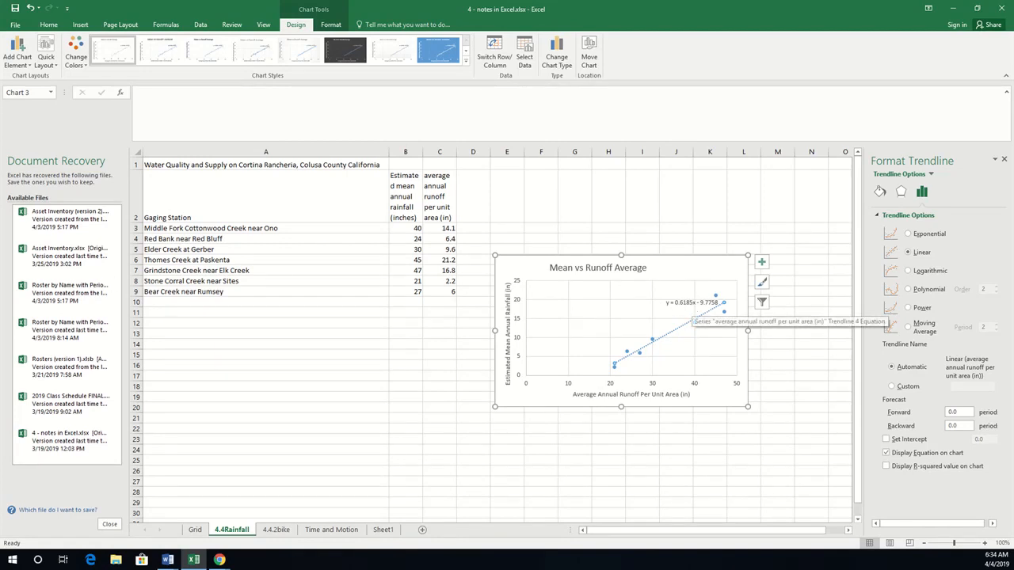
Switch to the browser, review the Activity 4.4 data table and trend line instructions, and move the window aside.
key(alt+Tab)
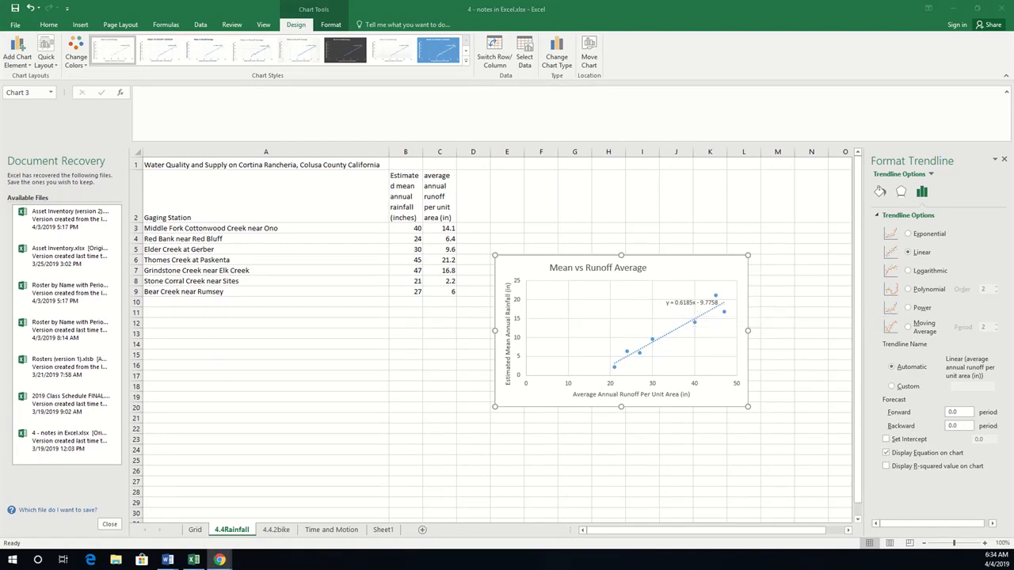
scroll(606, 322, up, 3)
scroll(603, 322, up, 2)
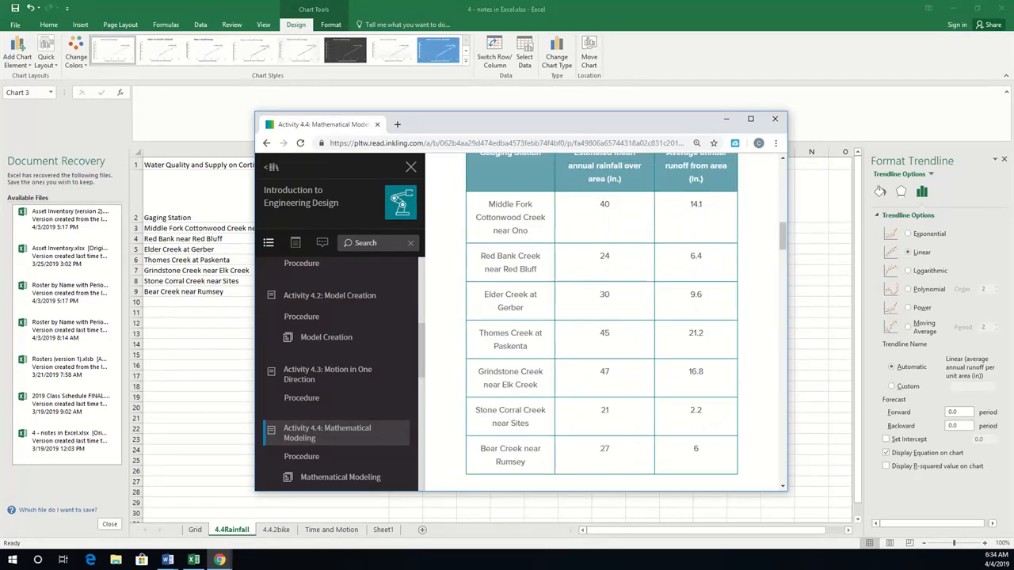
scroll(602, 321, down, 8)
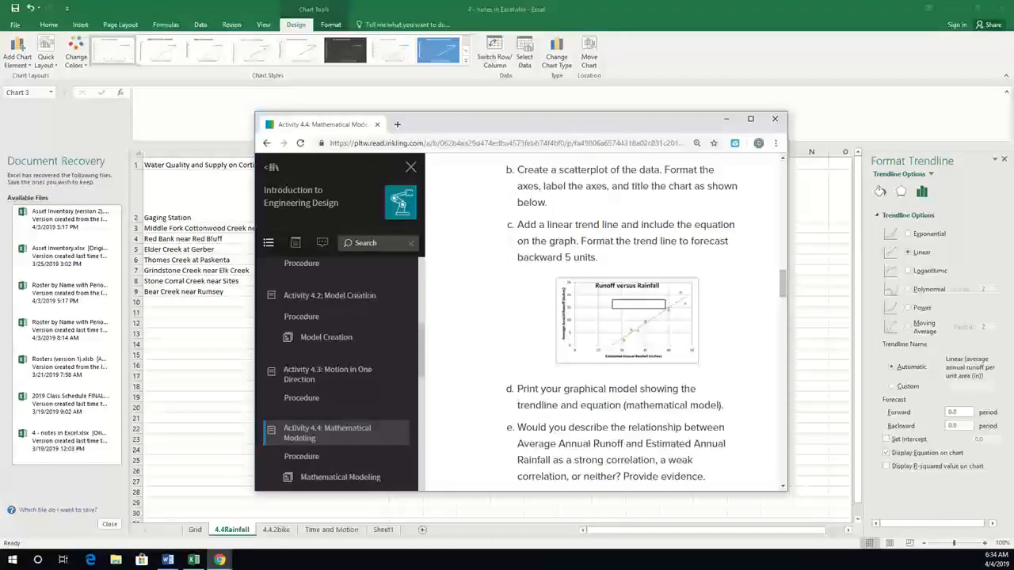
scroll(606, 322, down, 1)
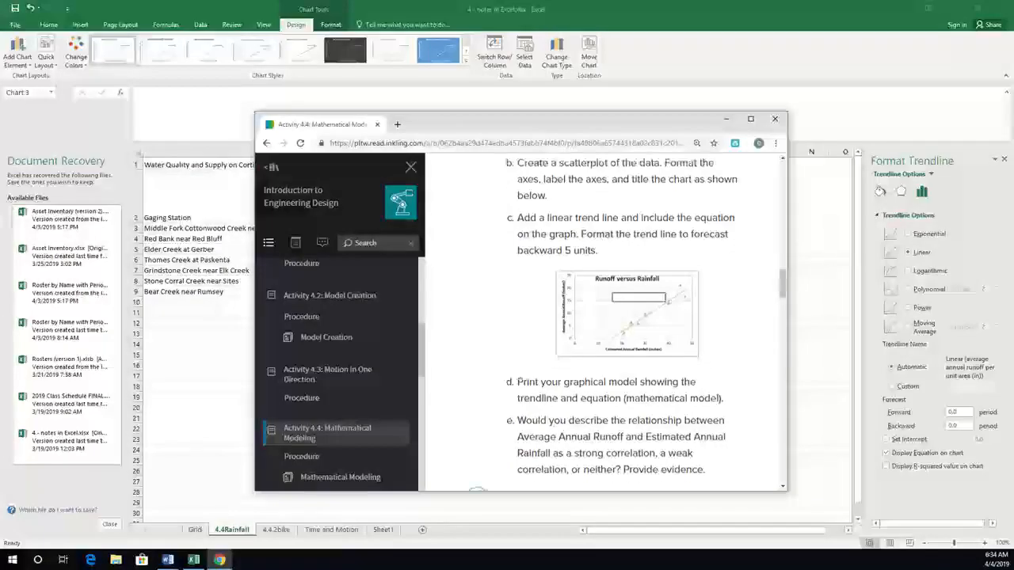
scroll(589, 263, up, 1)
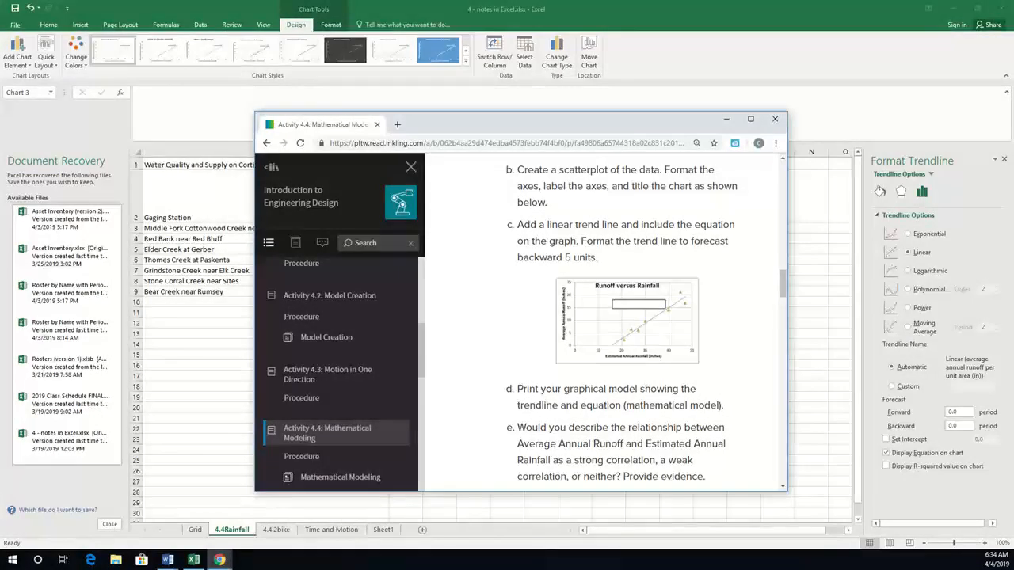
drag(612, 124, 0, 85)
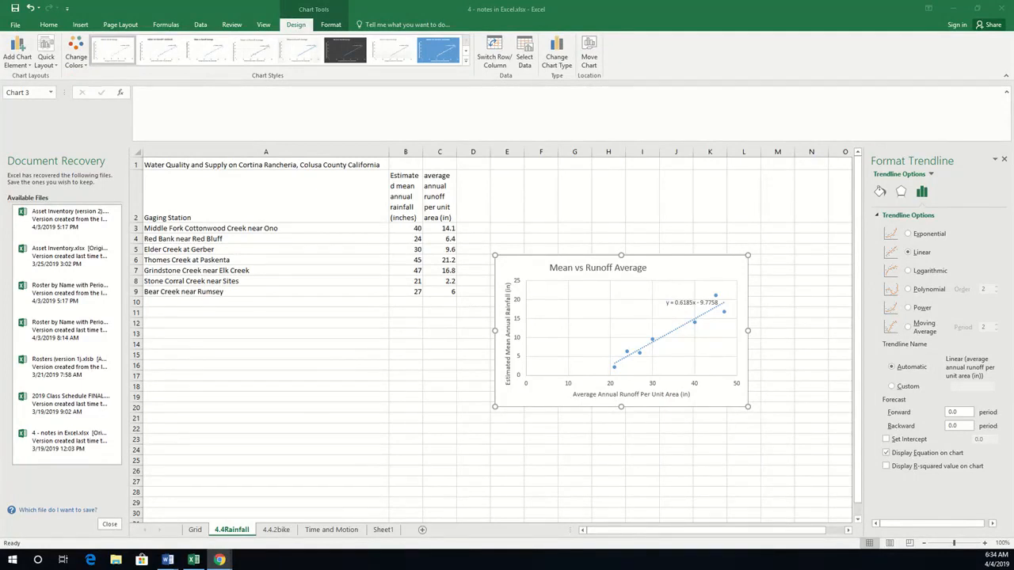
Set the linear trendline's backward forecast to 4 periods in Excel.
drag(960, 426, 952, 427)
text(4)
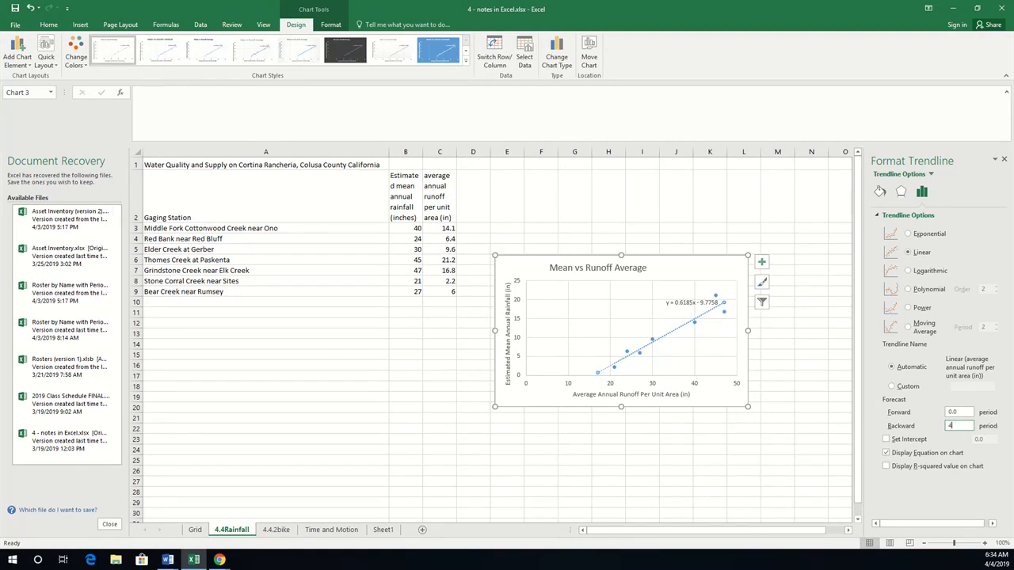
Switch to the browser, read question 2 about rewriting the trend line equation in function notation, and move the window aside.
click(219, 560)
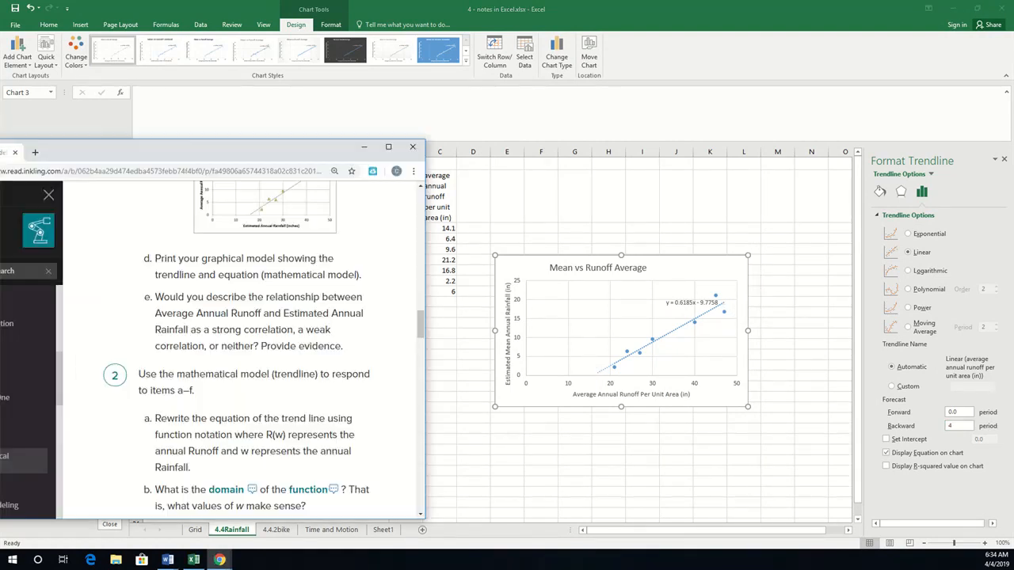
scroll(513, 324, down, 3)
scroll(514, 323, down, 2)
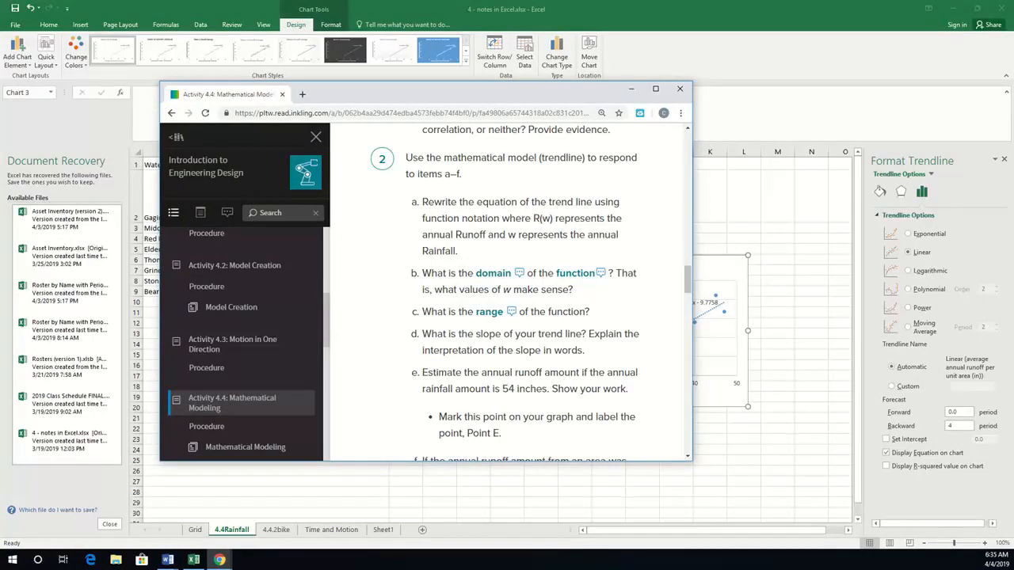
drag(607, 88, 14, 67)
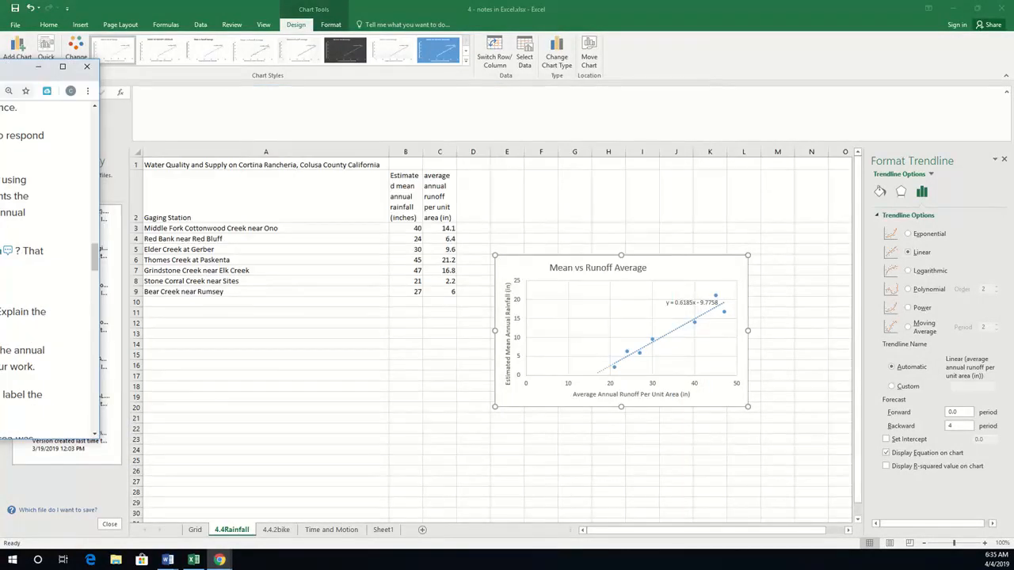
Switch to the Word notes document, place the cursor after "Excel Trendline Equation" and hide the formatting marks.
click(168, 560)
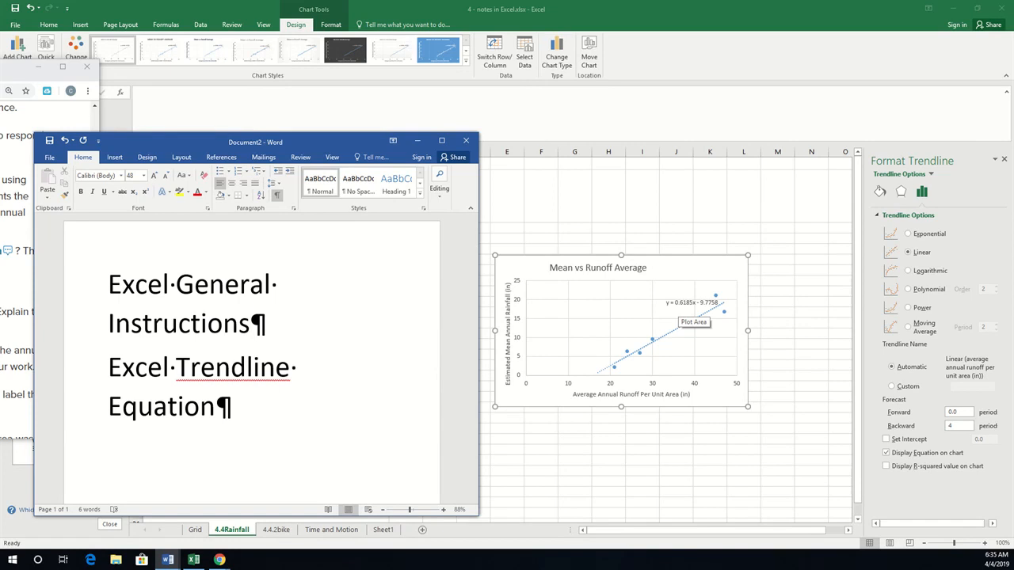
click(270, 413)
click(277, 194)
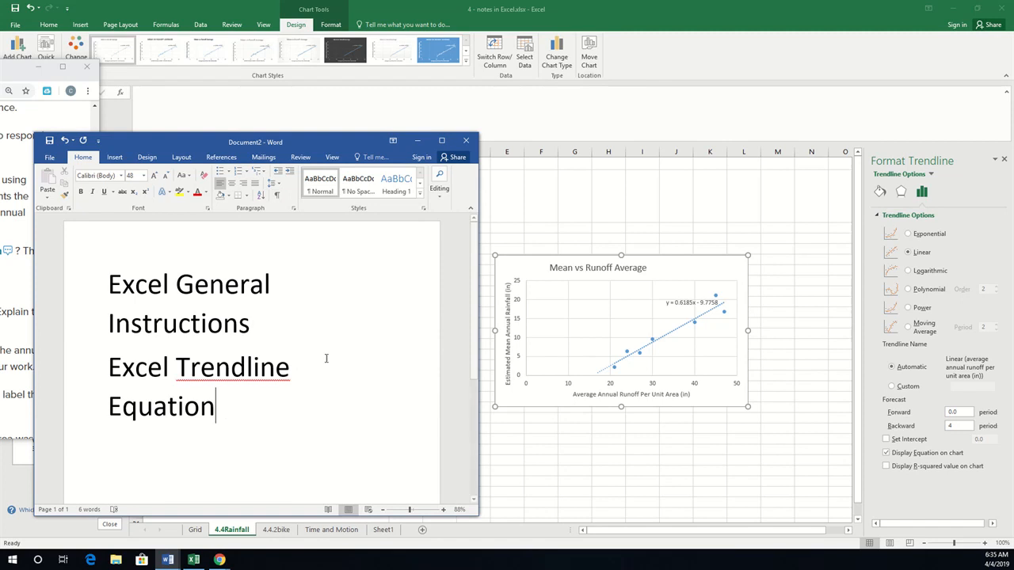
Add a new line below "Excel Trendline Equation" reading "R(w) = .6185 (W) -9.7758".
key(Return)
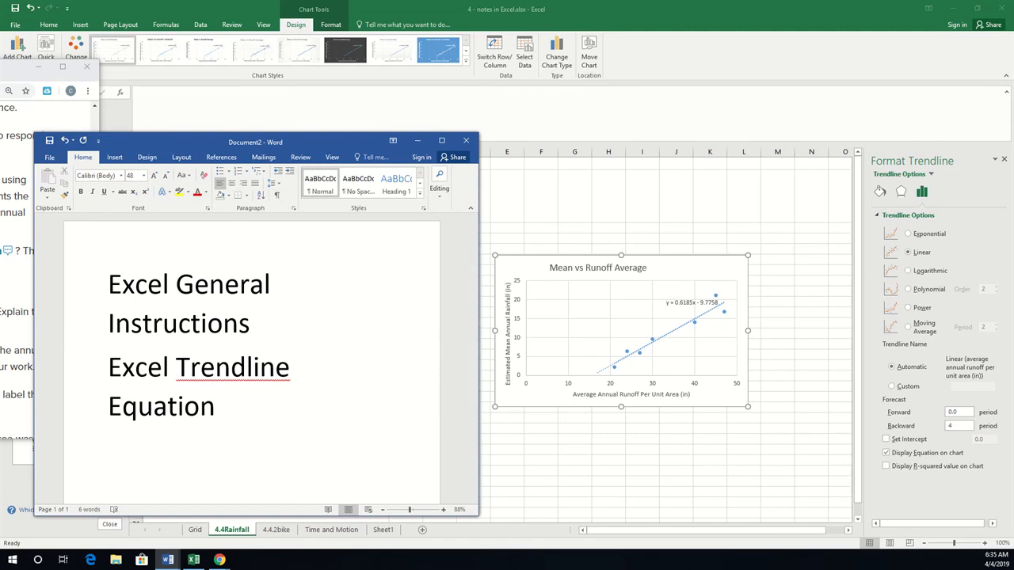
text(R(w))
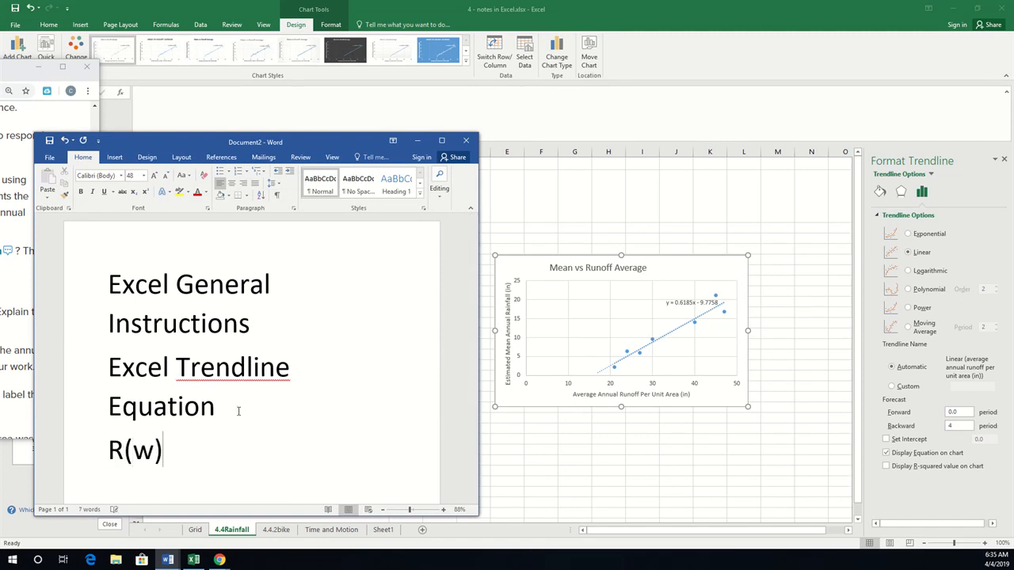
text( = .6185)
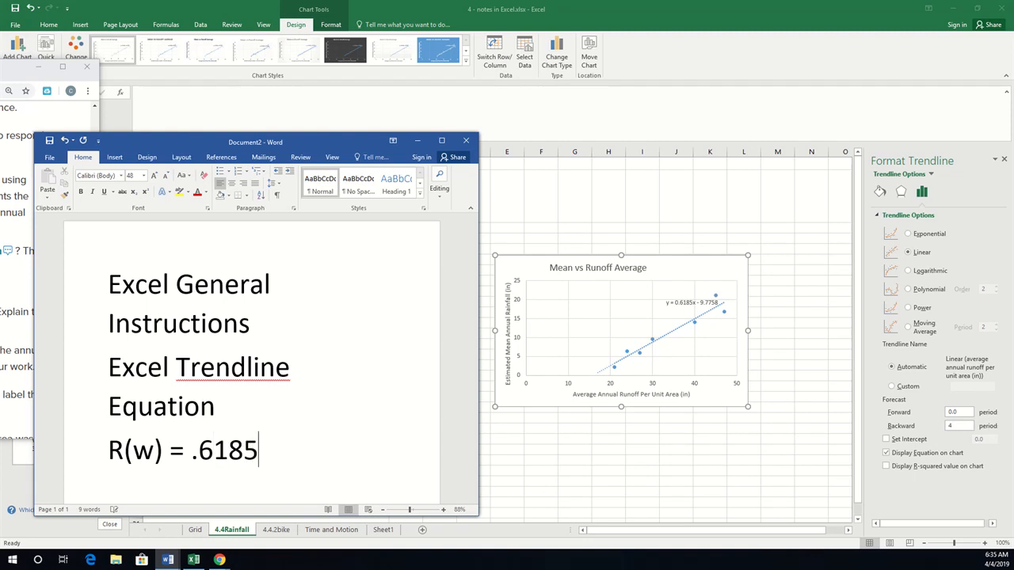
text( (W)
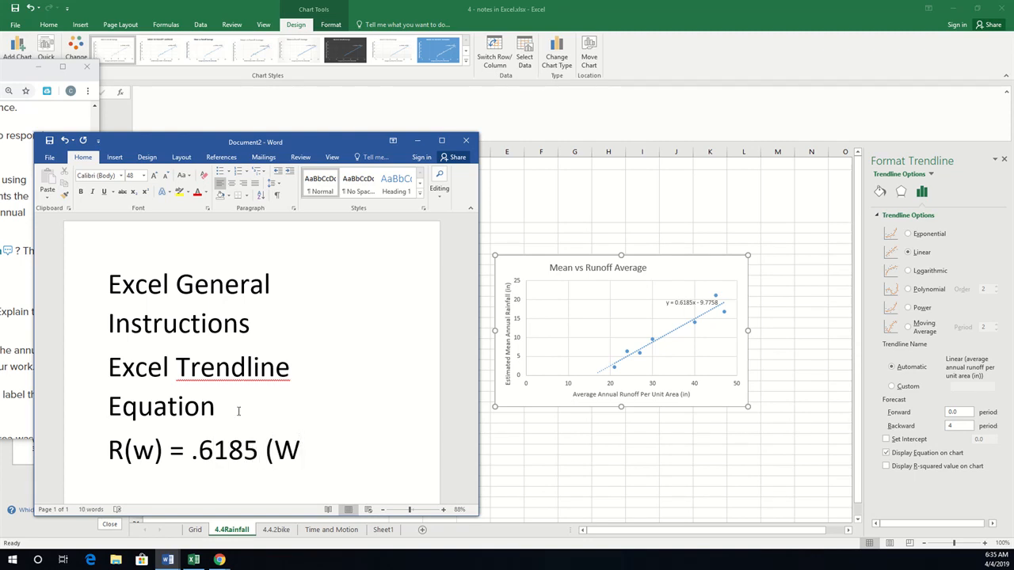
text() -9.7745)
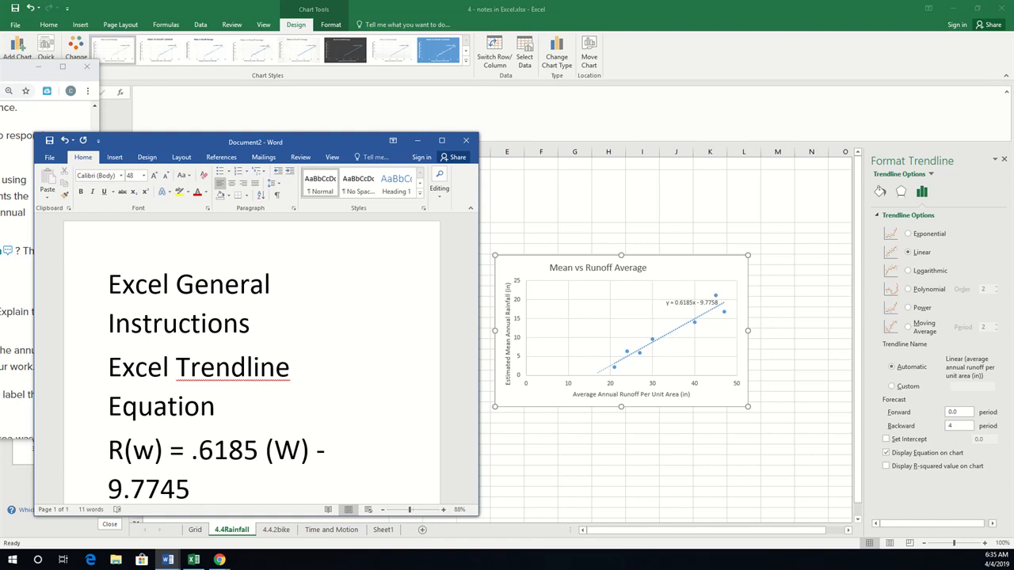
key(BackSpace)
key(BackSpace)
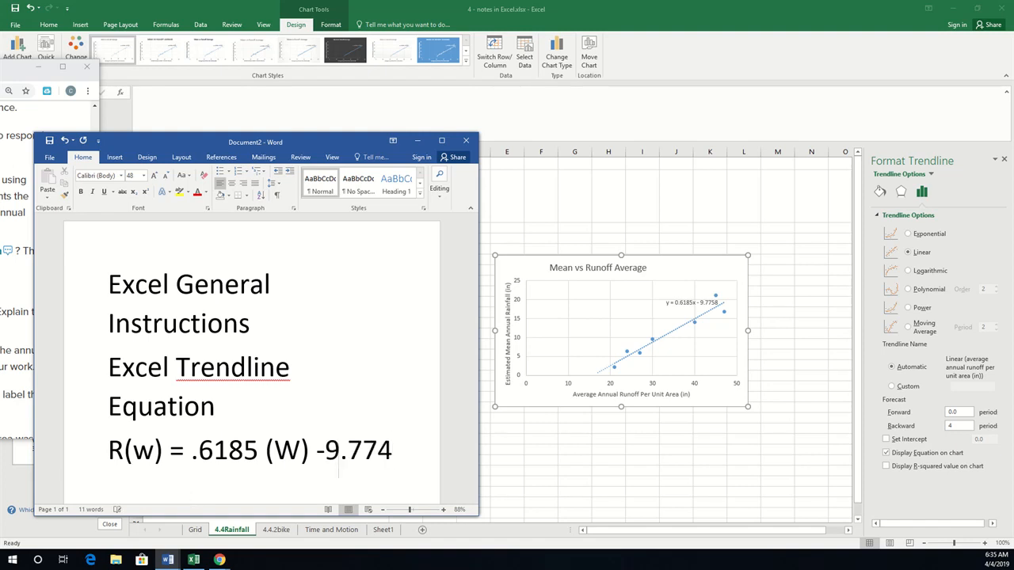
text(58)
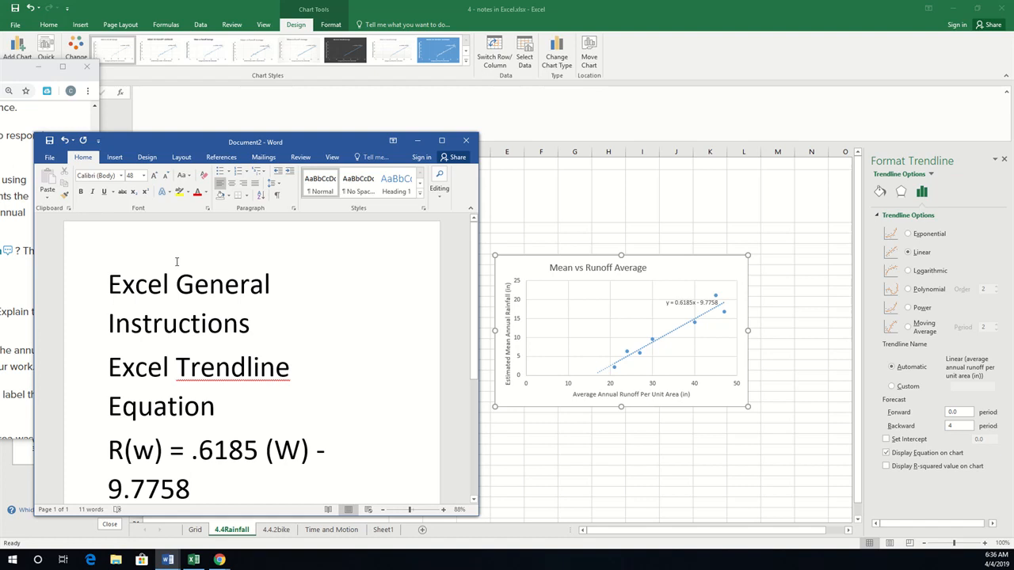
Set the font size of the R(w) equation line to 36.
drag(191, 489, 109, 451)
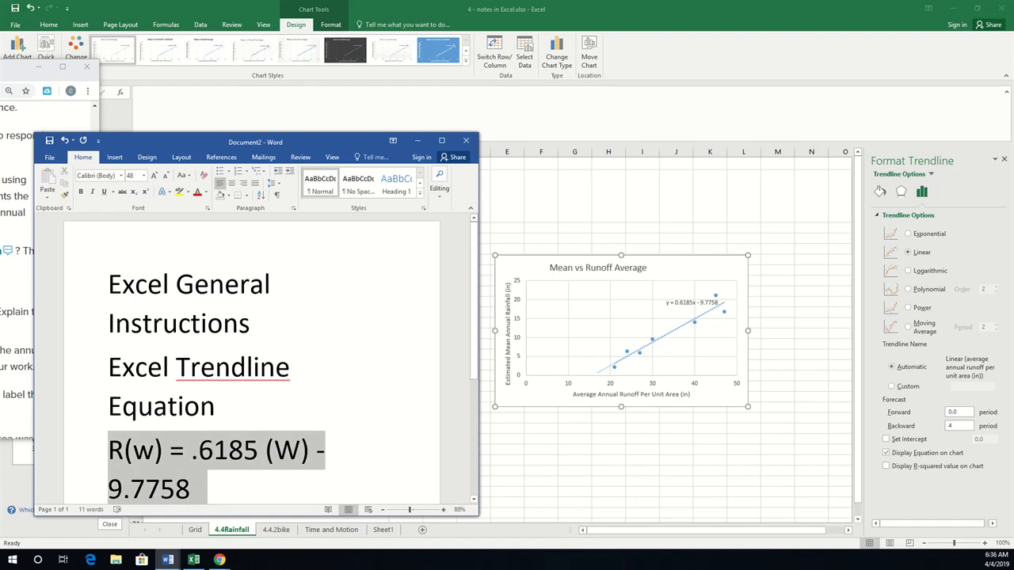
click(143, 176)
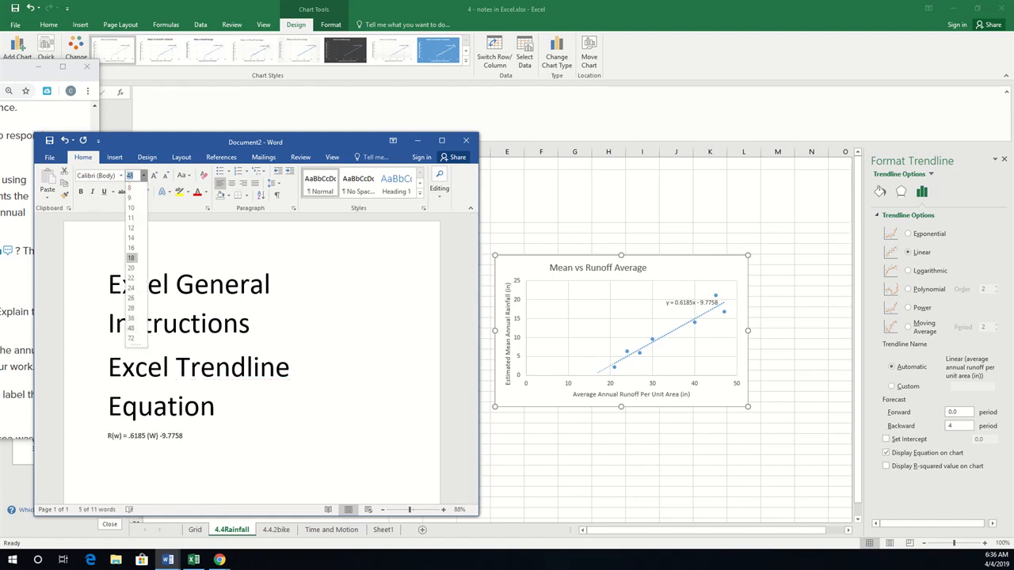
click(131, 318)
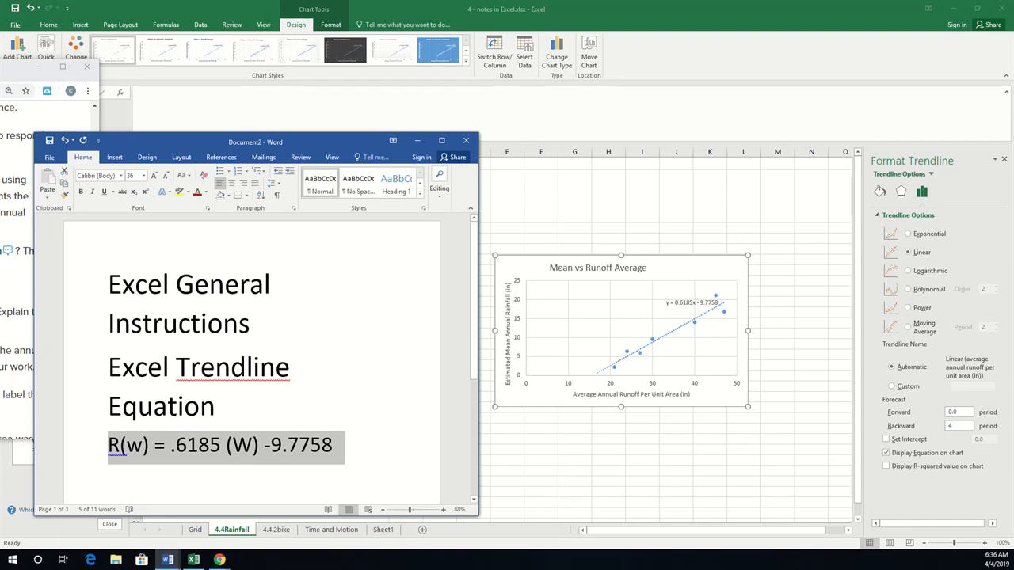
Replace the capital W in the equation's parentheses with a lowercase w.
click(247, 445)
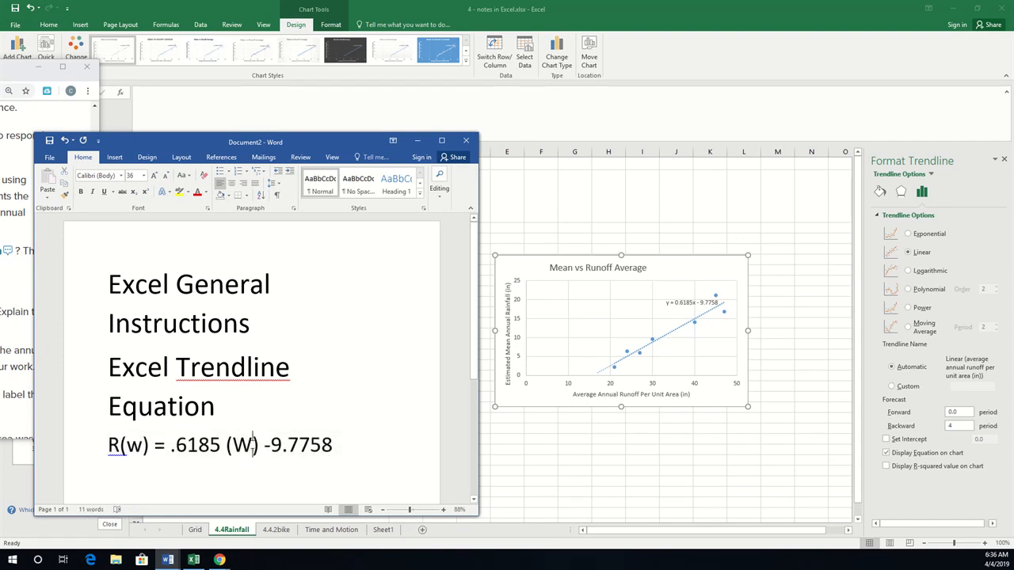
key(BackSpace)
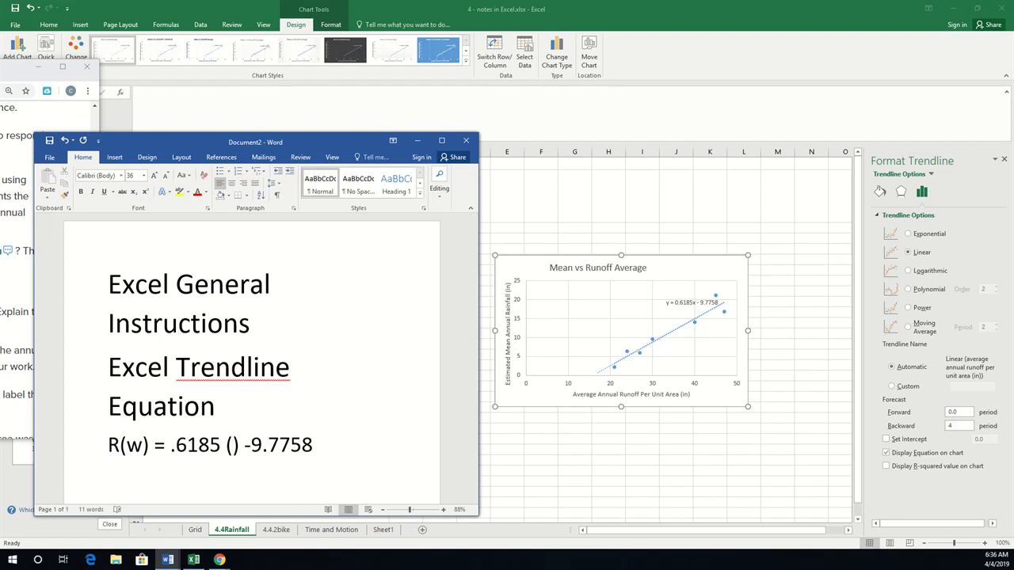
text(w)
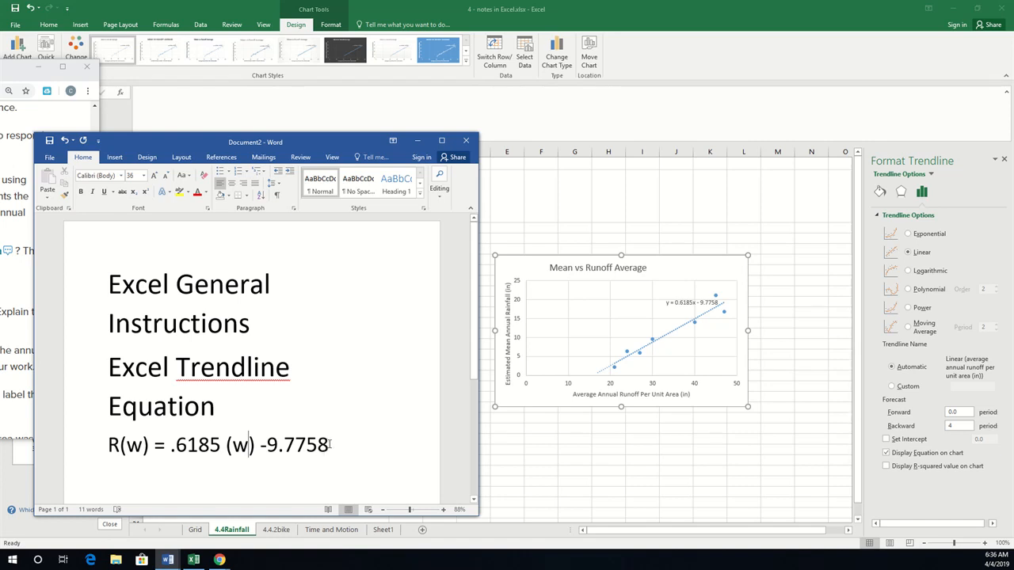
Copy the constant 9.7758 from the end of the R(w) equation.
drag(330, 445, 266, 445)
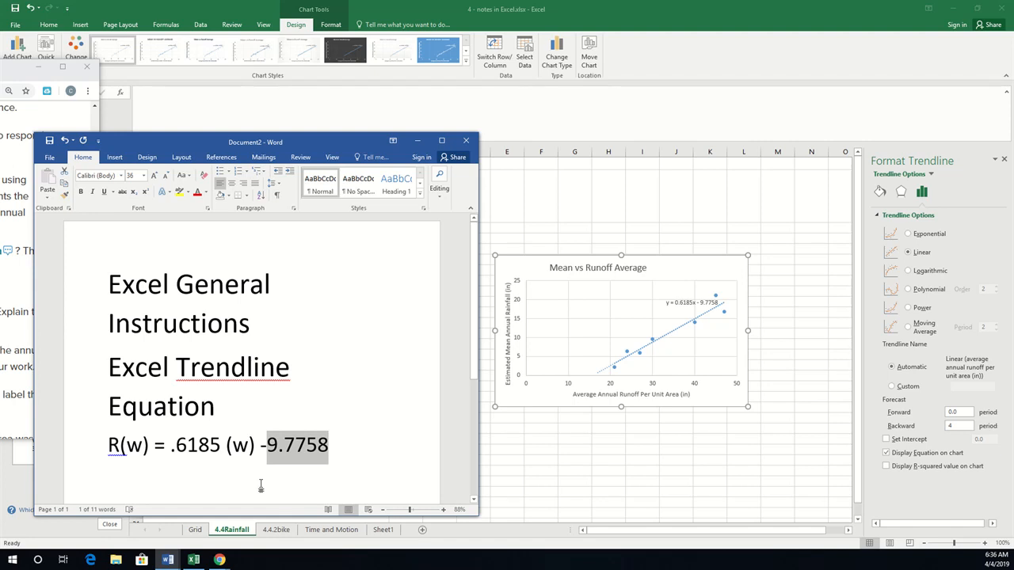
key(ctrl+c)
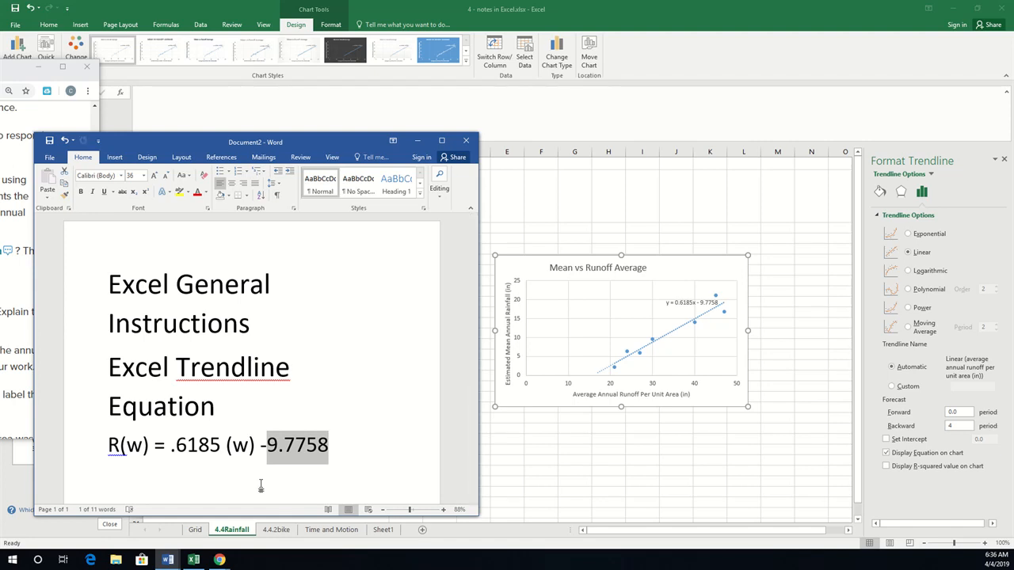